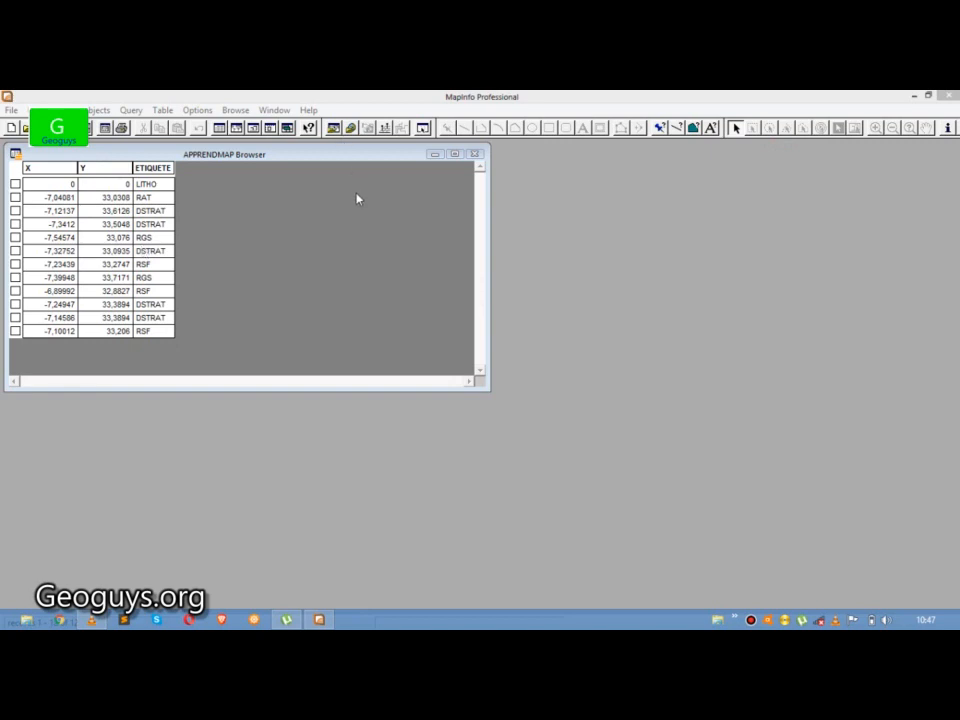
Start Create Points and choose APPRENDMAP as the table to create points for
left_click(641, 290)
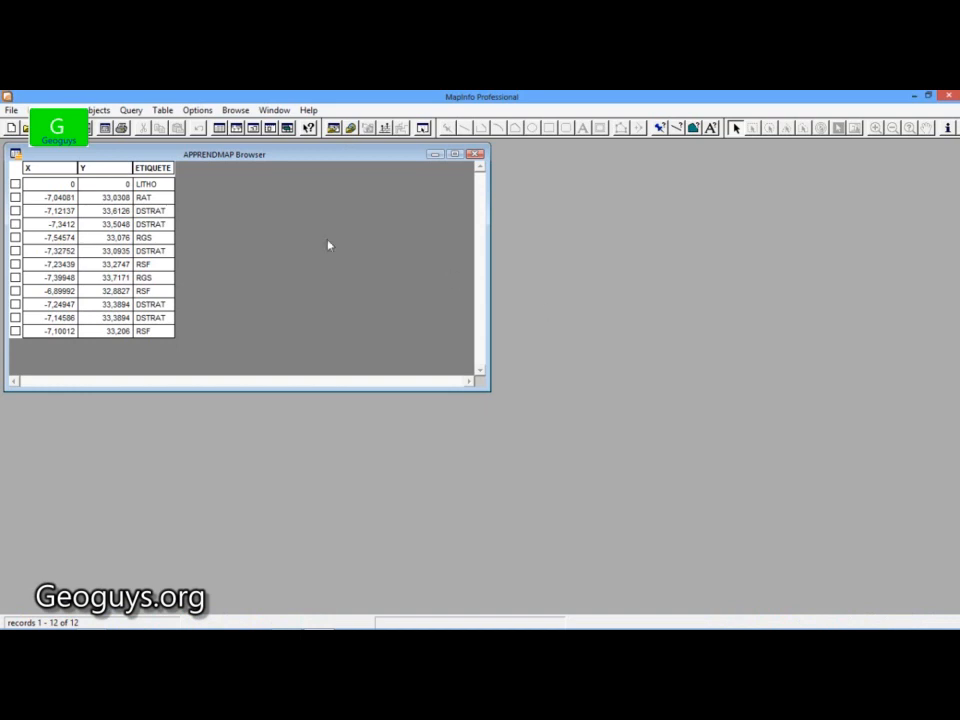
left_click(162, 112)
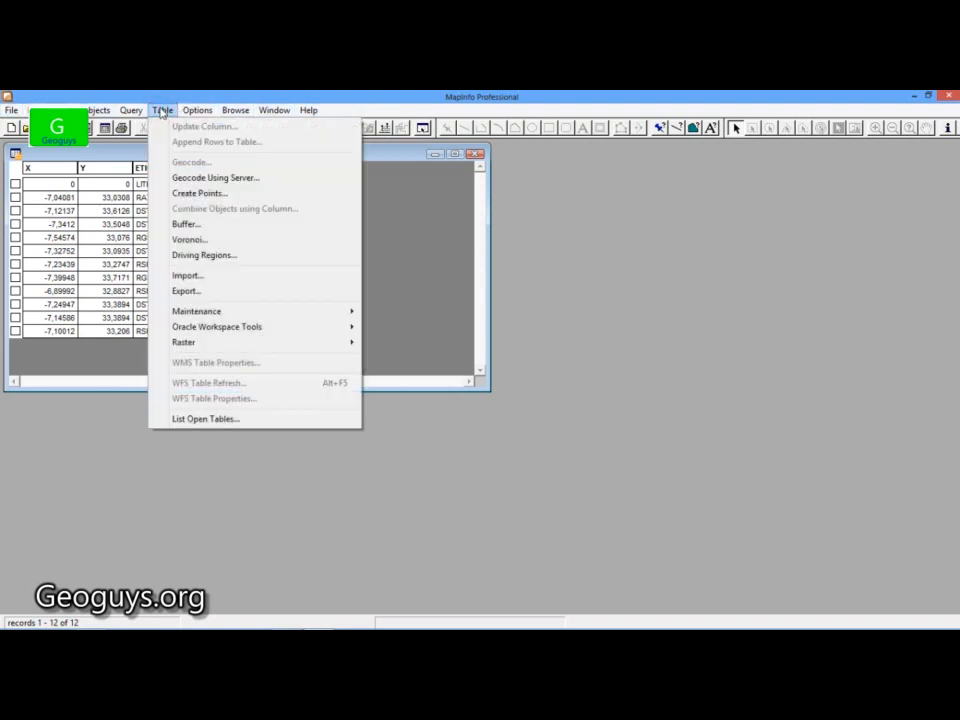
left_click(203, 195)
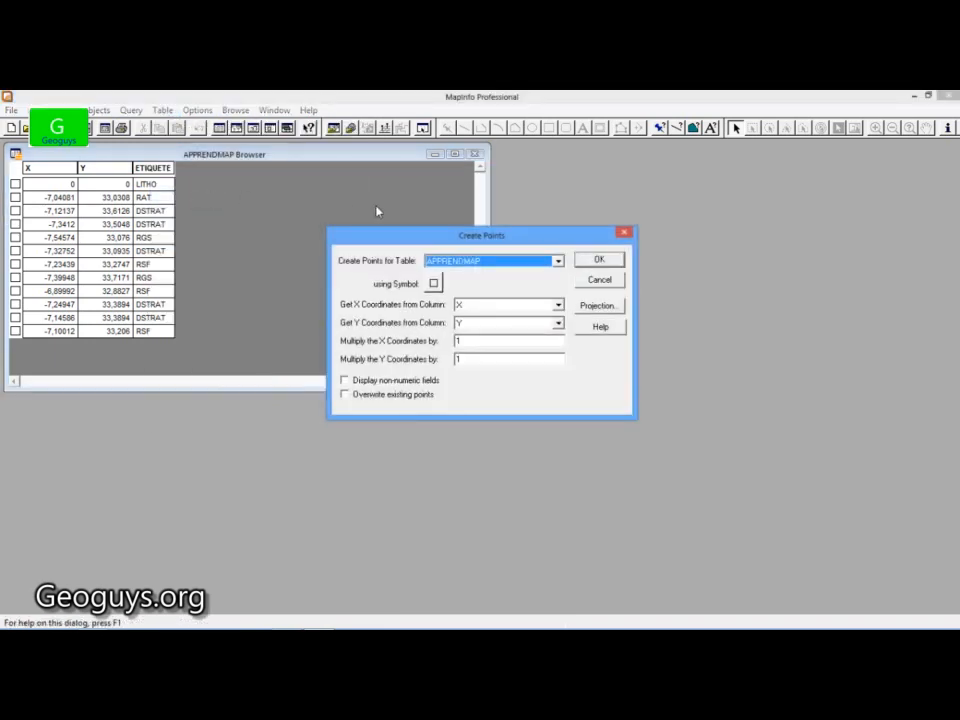
left_click_drag(510, 238, 424, 216)
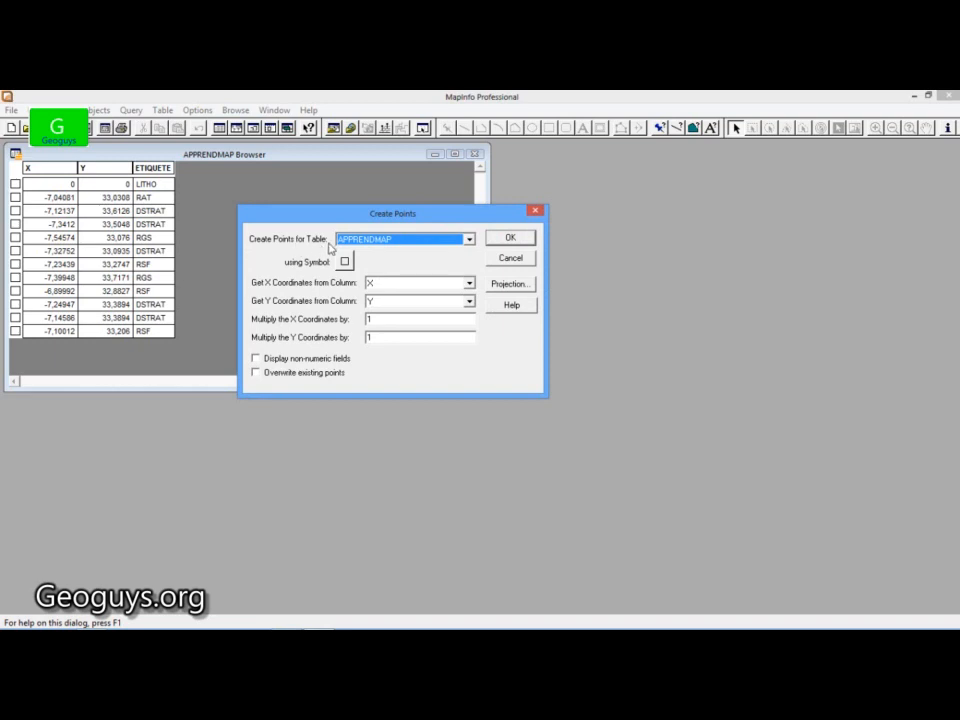
left_click(469, 241)
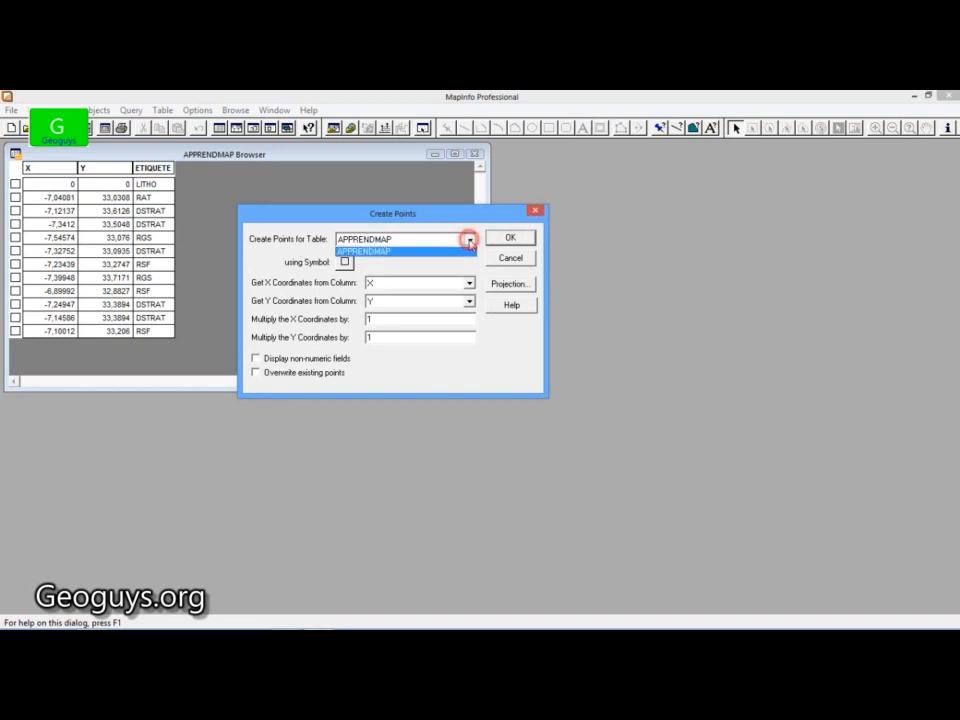
left_click(447, 253)
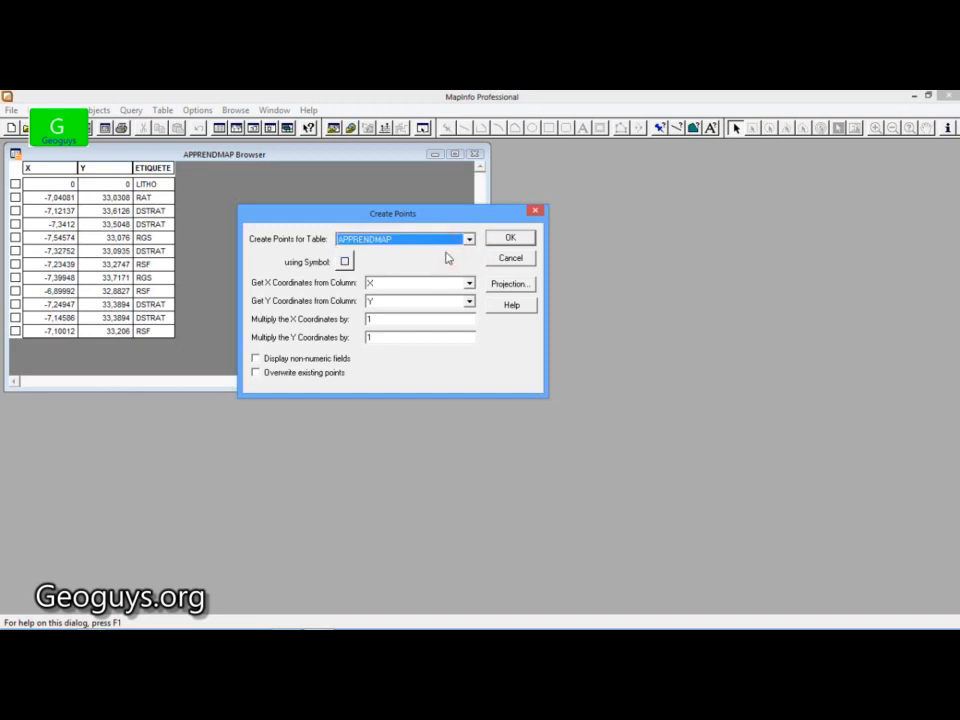
left_click(469, 240)
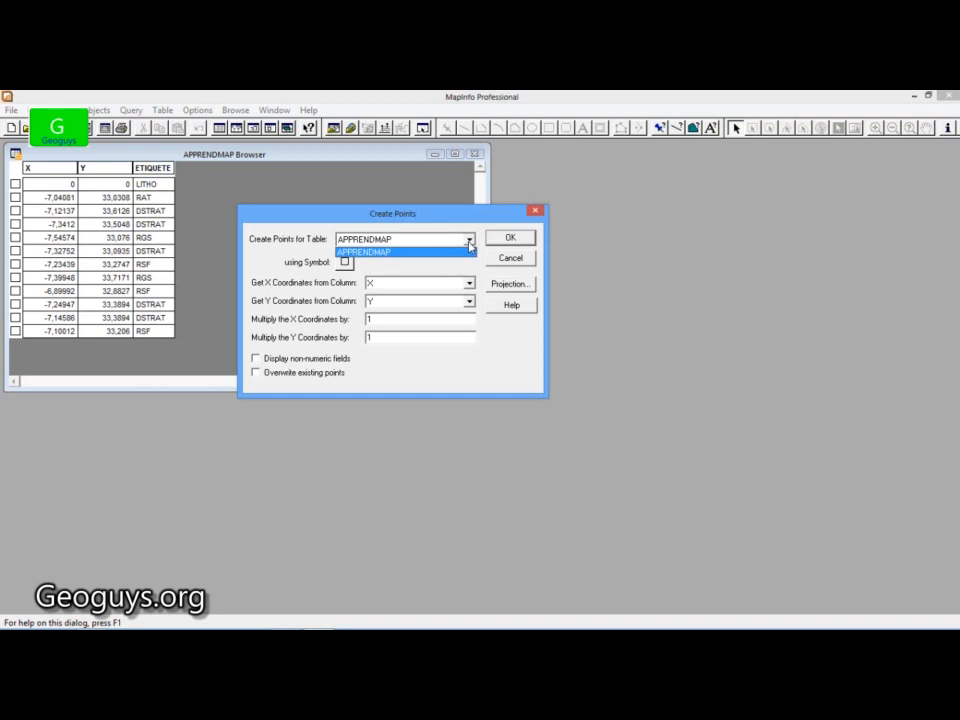
left_click(454, 253)
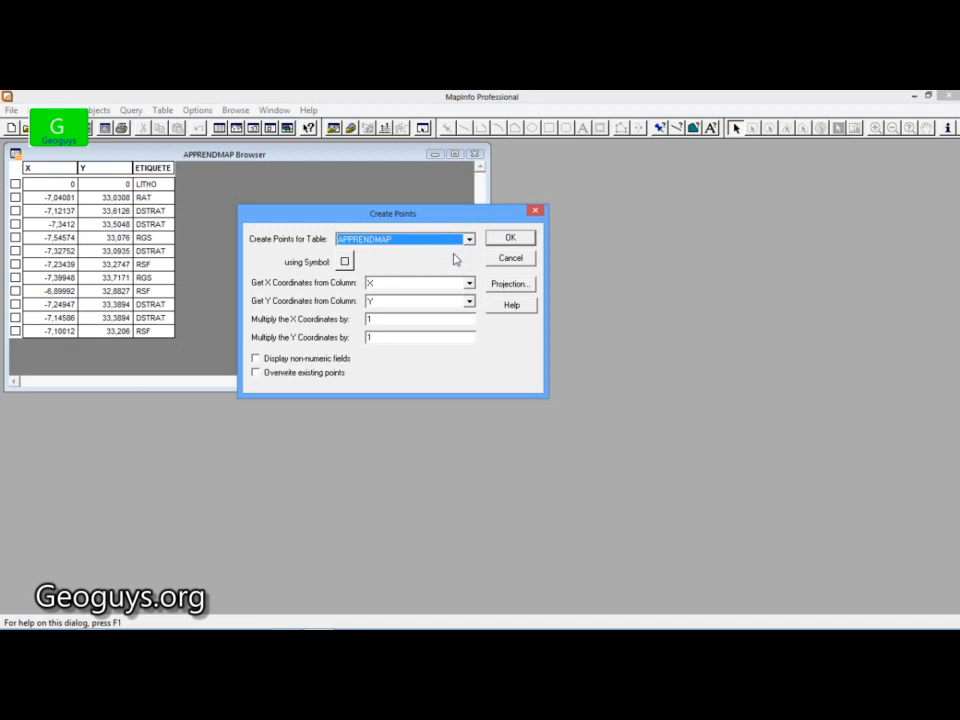
Set the point symbol to a solid star at size 14 in the MapInfo 3.0 Compatible font
left_click(345, 262)
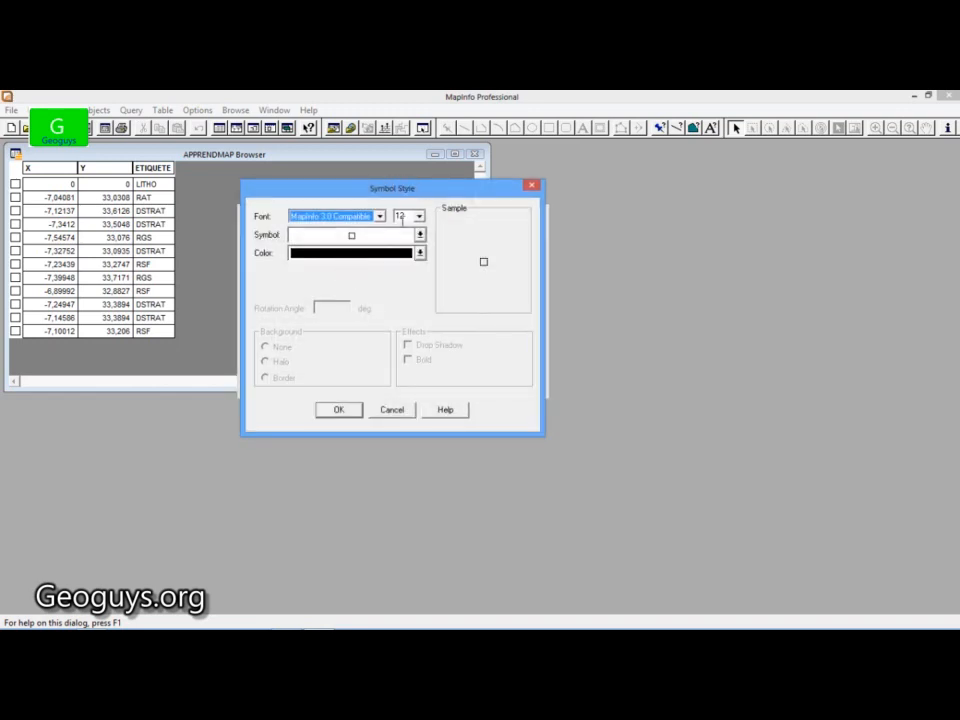
left_click(419, 217)
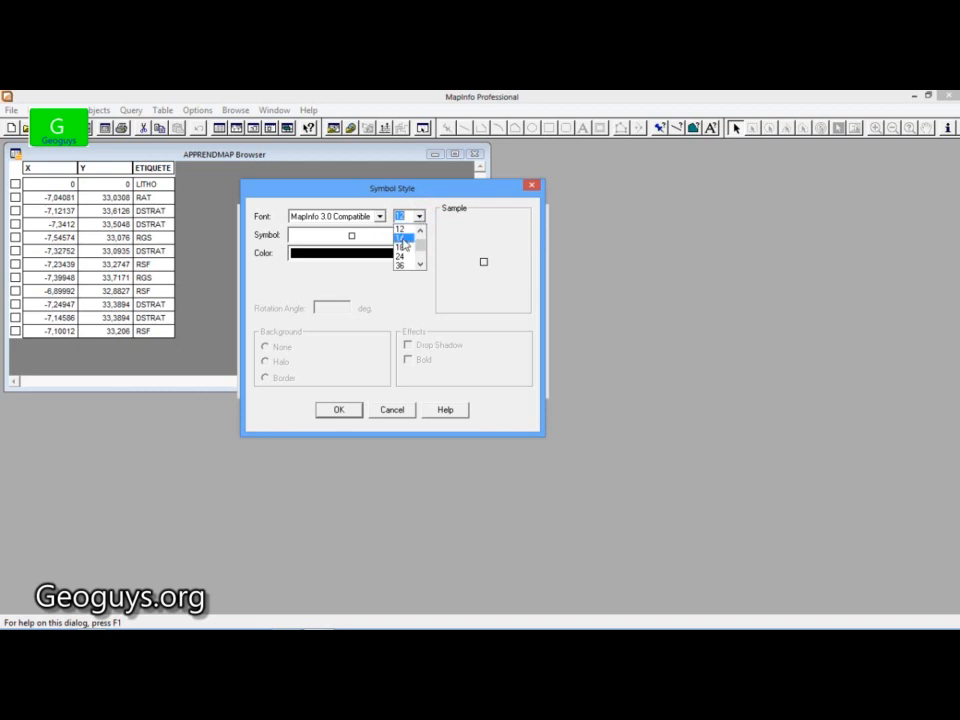
left_click(402, 240)
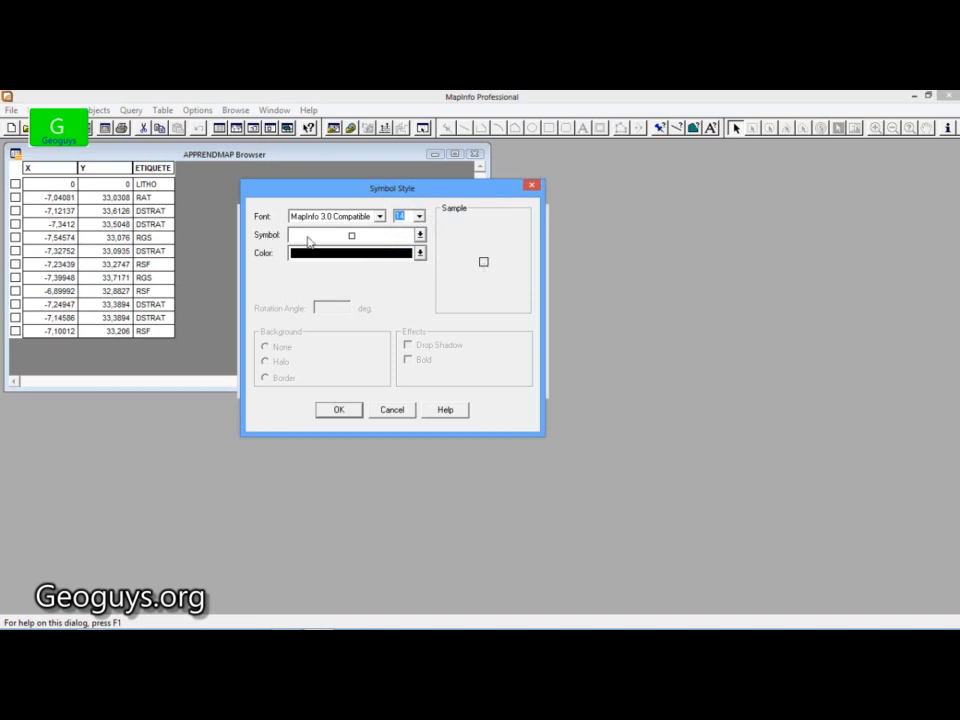
left_click(420, 236)
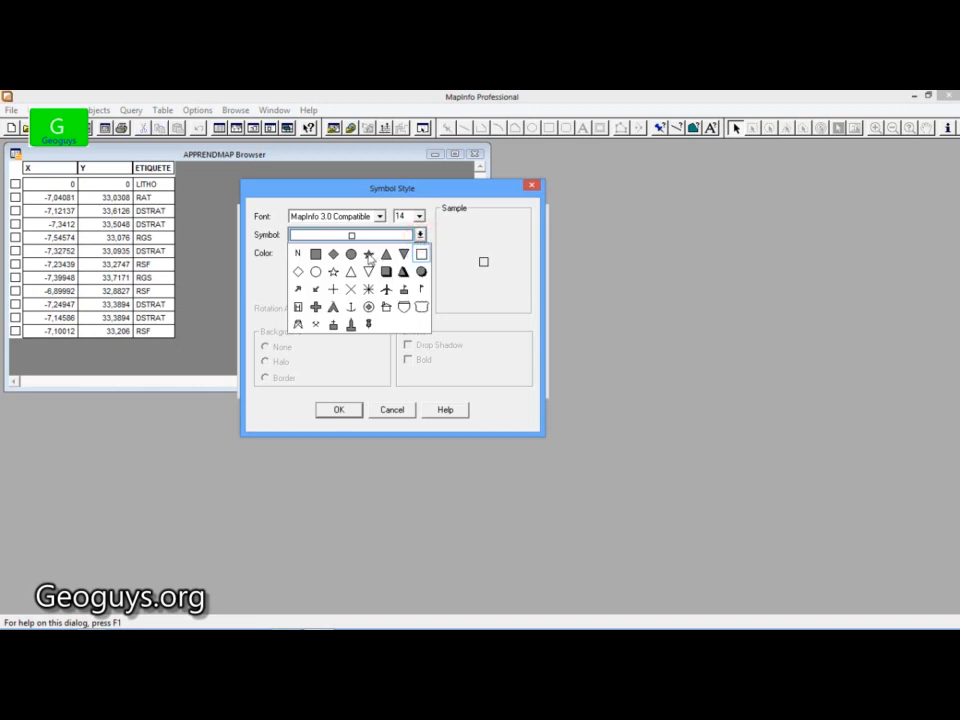
left_click(368, 255)
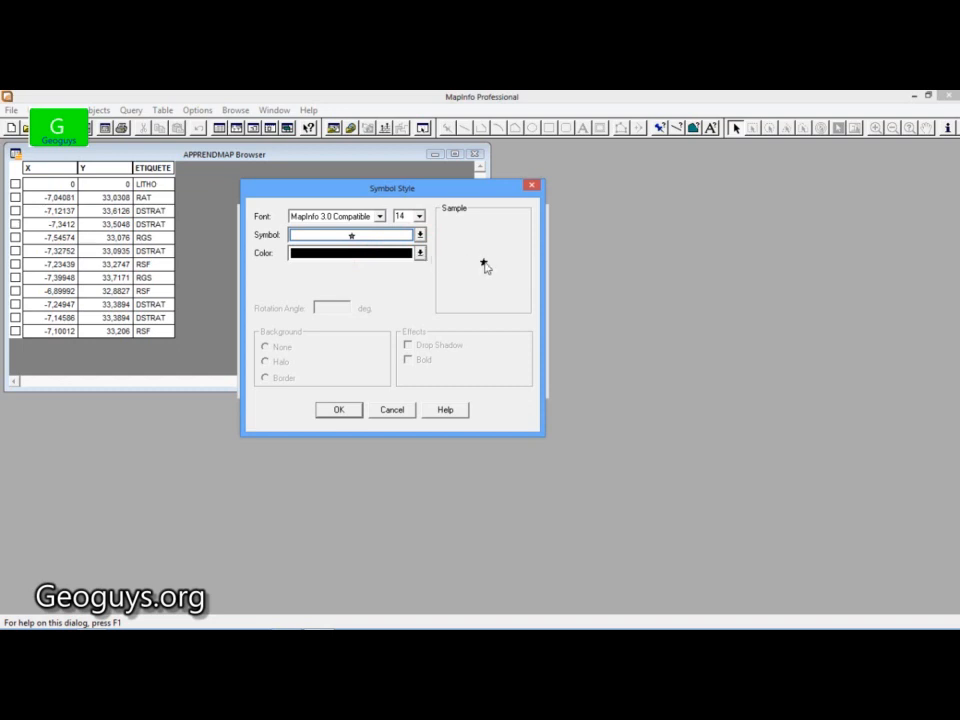
Color the star symbol yellow and accept the symbol style
left_click(420, 253)
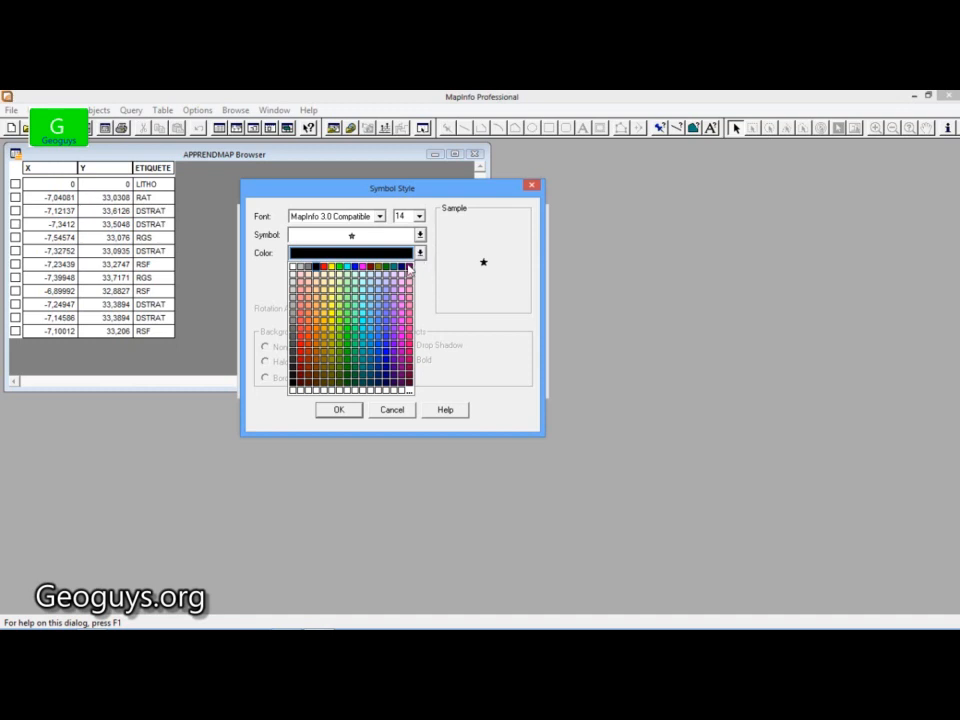
left_click(400, 266)
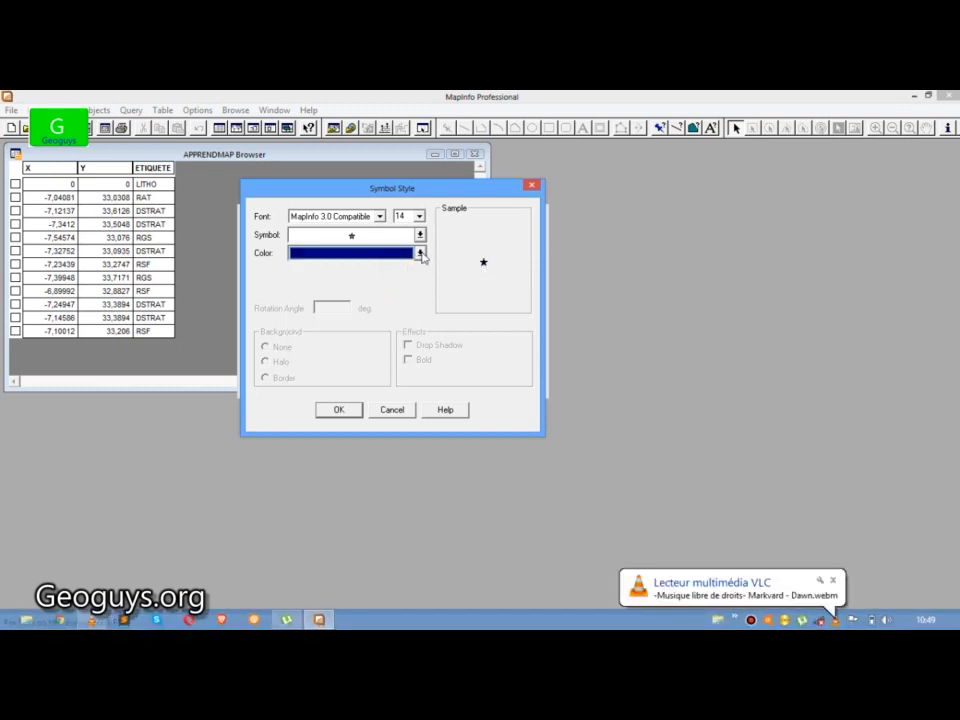
left_click(420, 253)
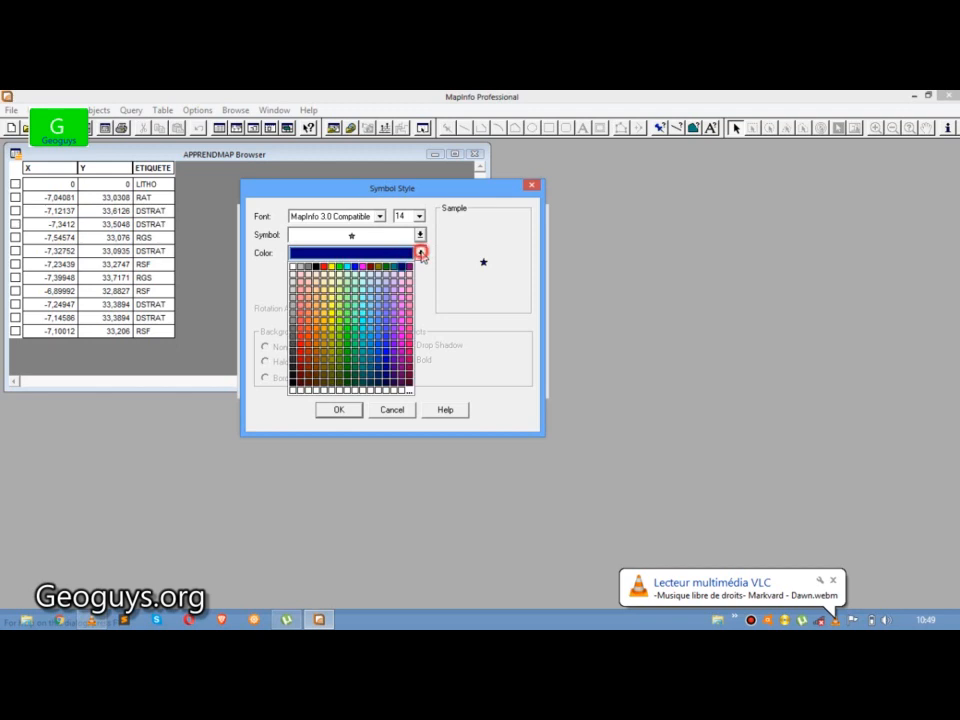
left_click(335, 267)
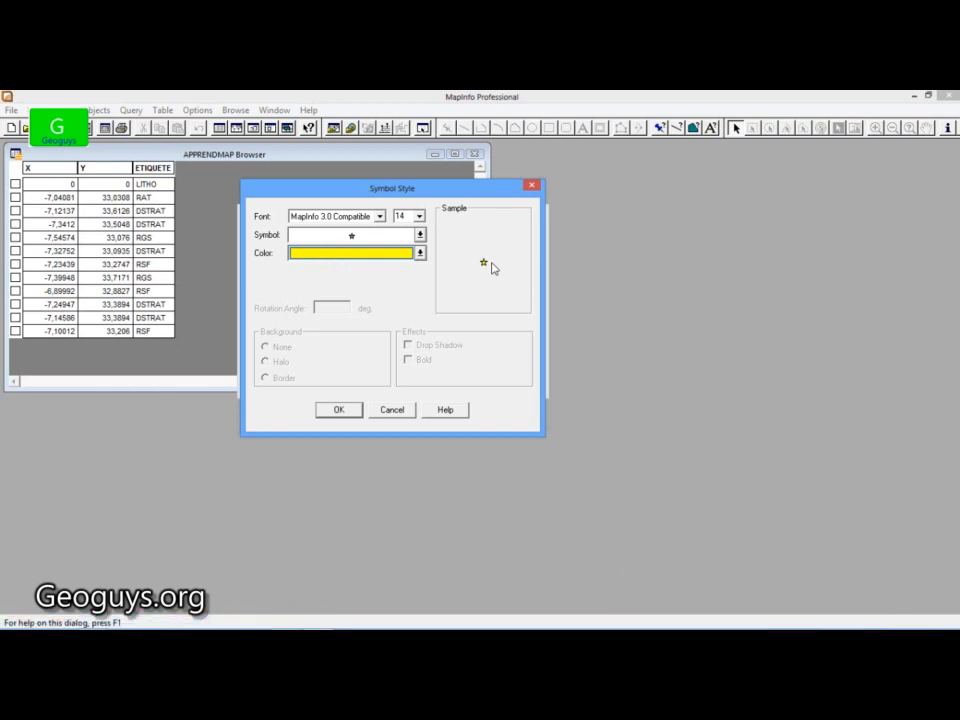
left_click(339, 409)
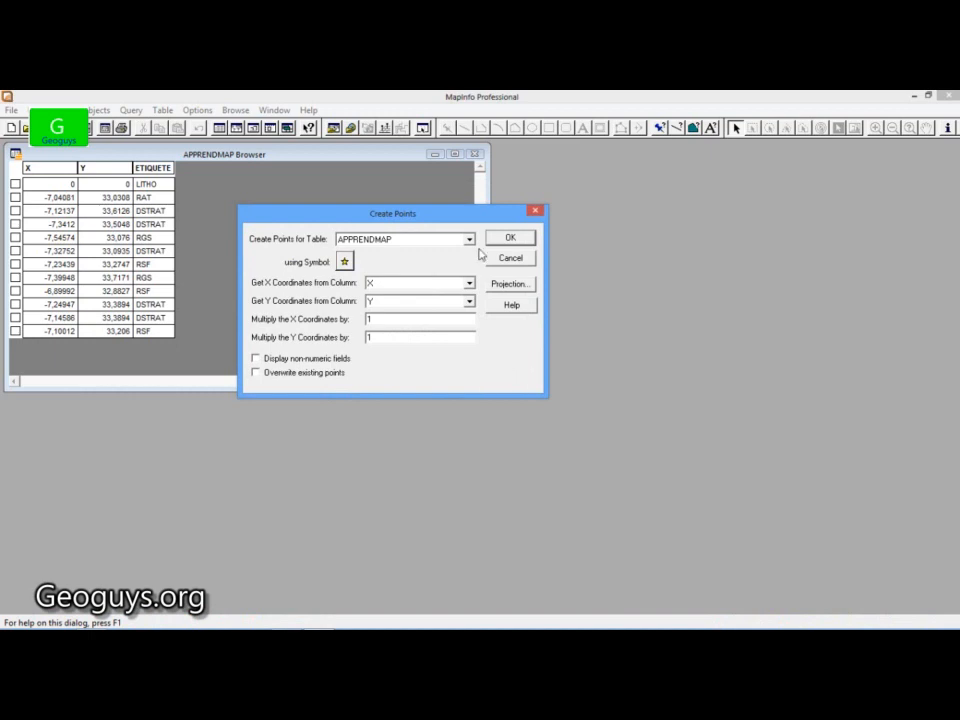
Set the projection to Longitude / Latitude (WGS 84) and create the points from the X and Y columns
left_click(513, 285)
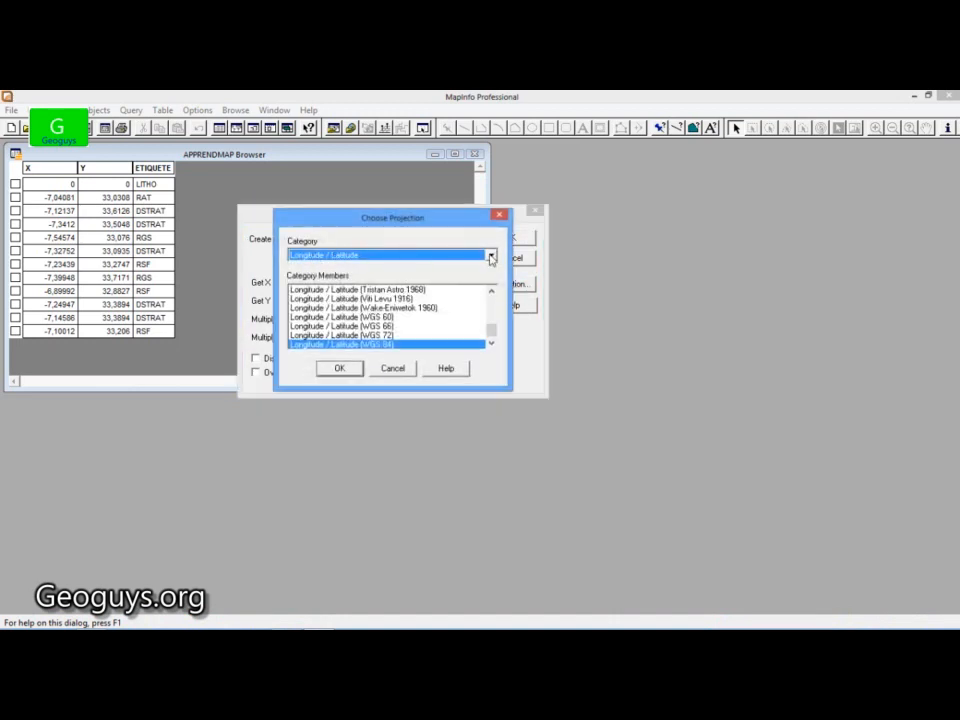
left_click(492, 256)
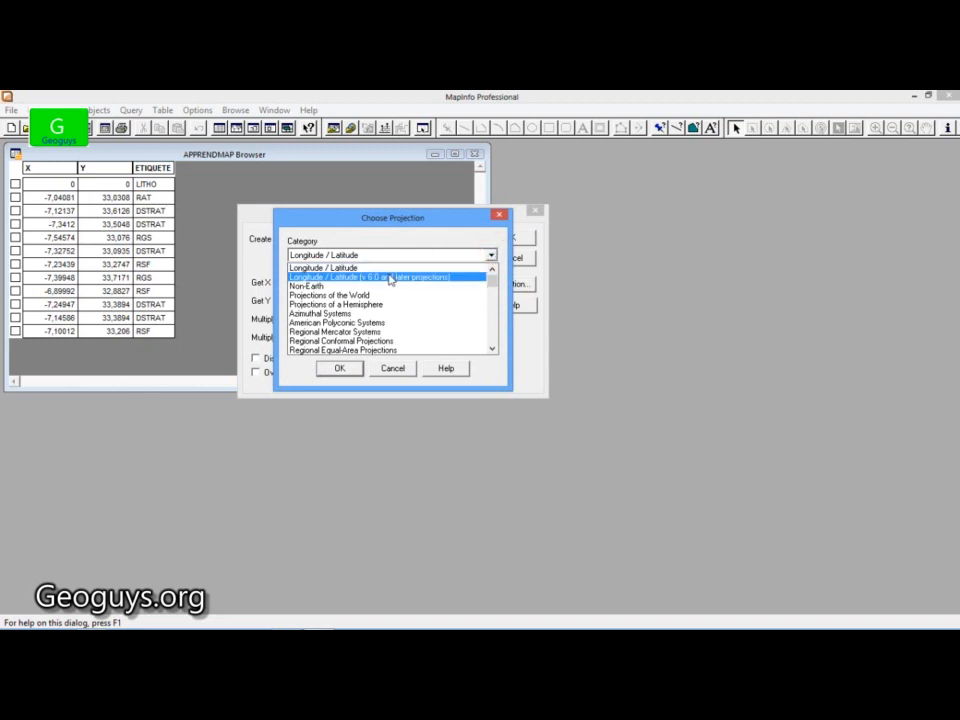
left_click(382, 269)
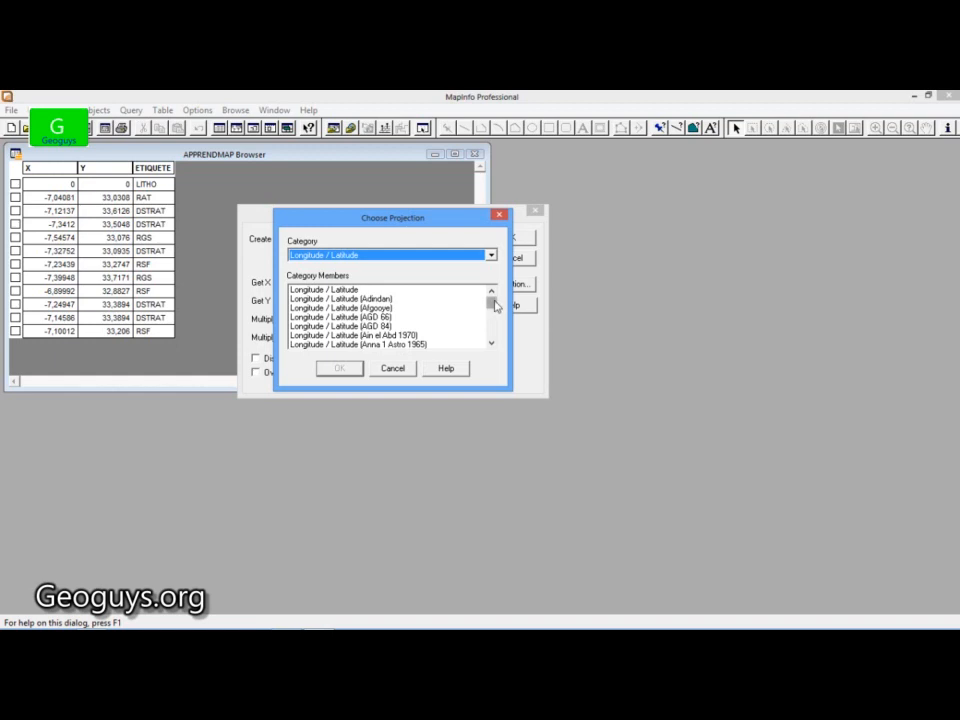
left_click(491, 343)
mouse_move(493, 348)
left_mouse_down()
mouse_move(492, 322)
mouse_move(492, 345)
left_mouse_up()
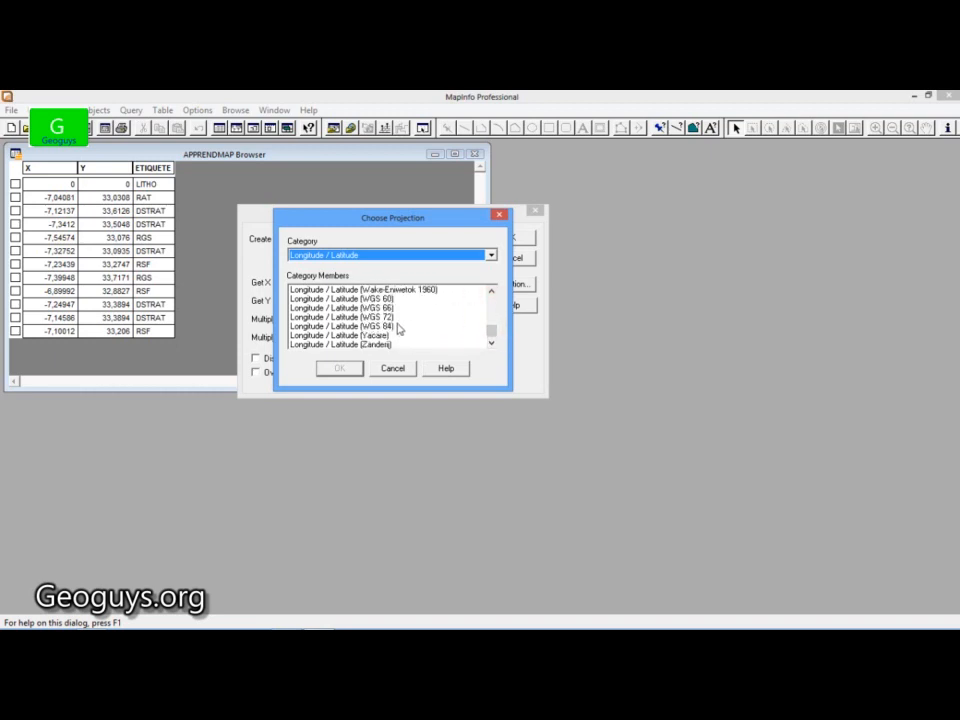
left_click(390, 327)
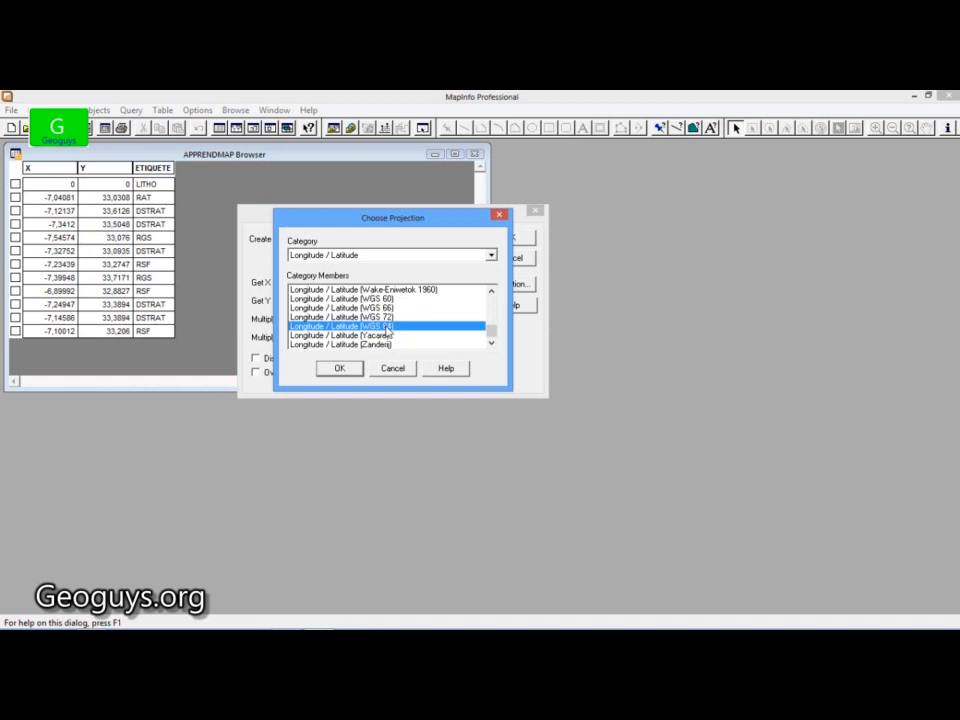
left_click(340, 369)
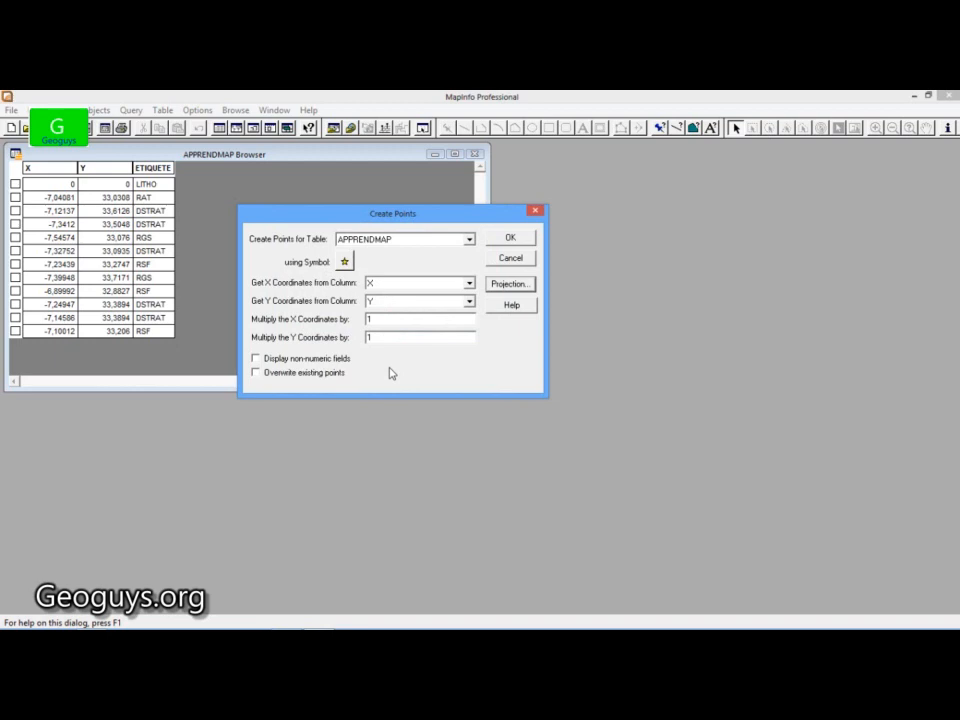
left_click(518, 241)
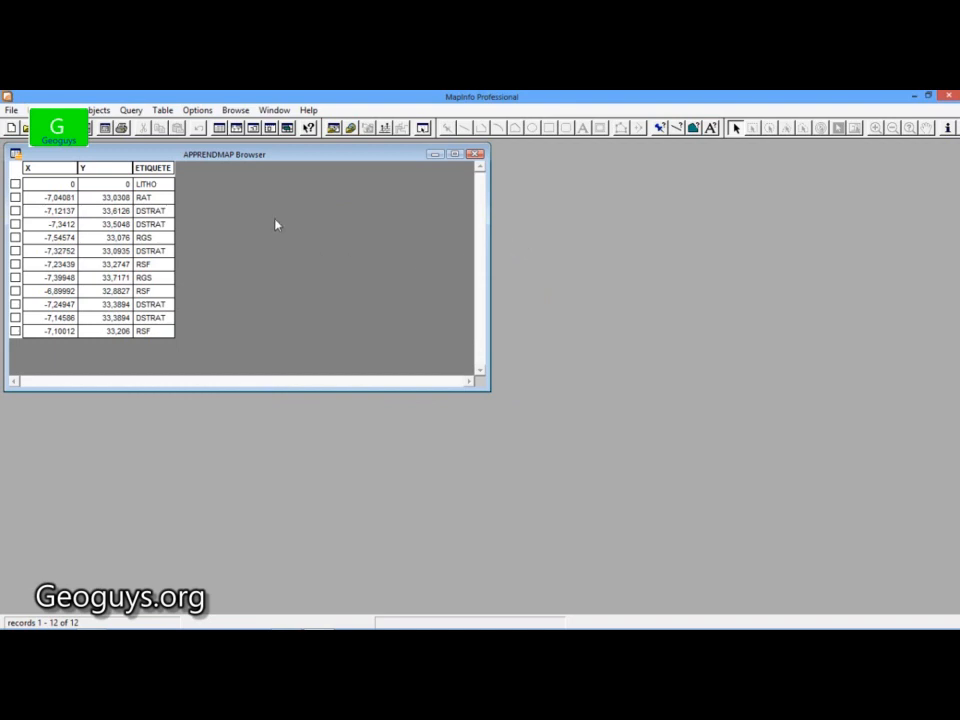
Show the APPRENDMAP table in a new map window and maximize it
left_click(276, 110)
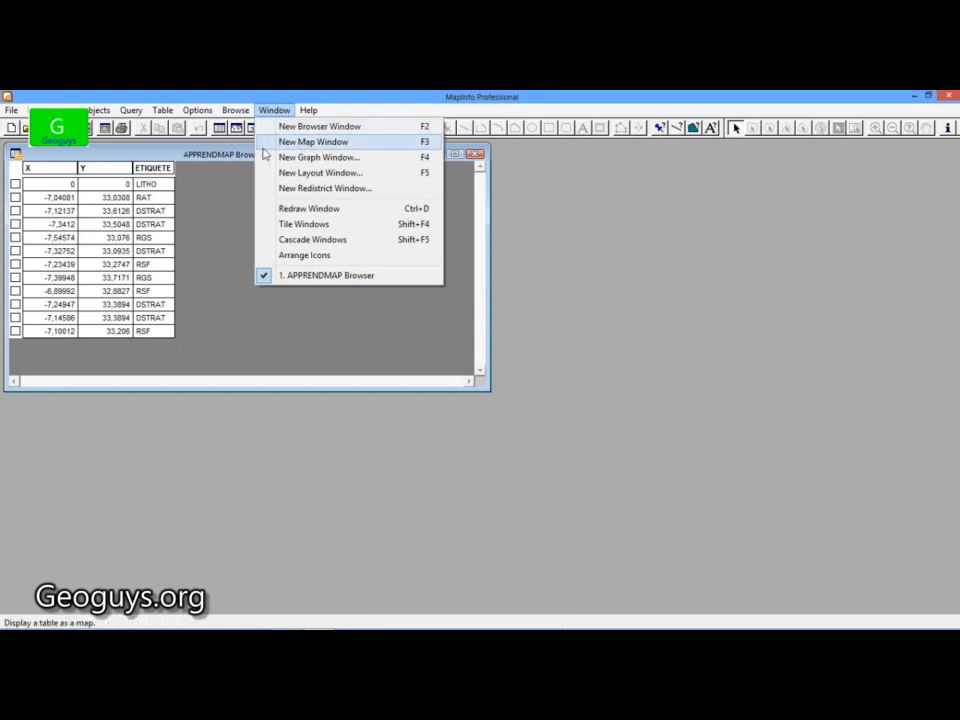
left_click(229, 206)
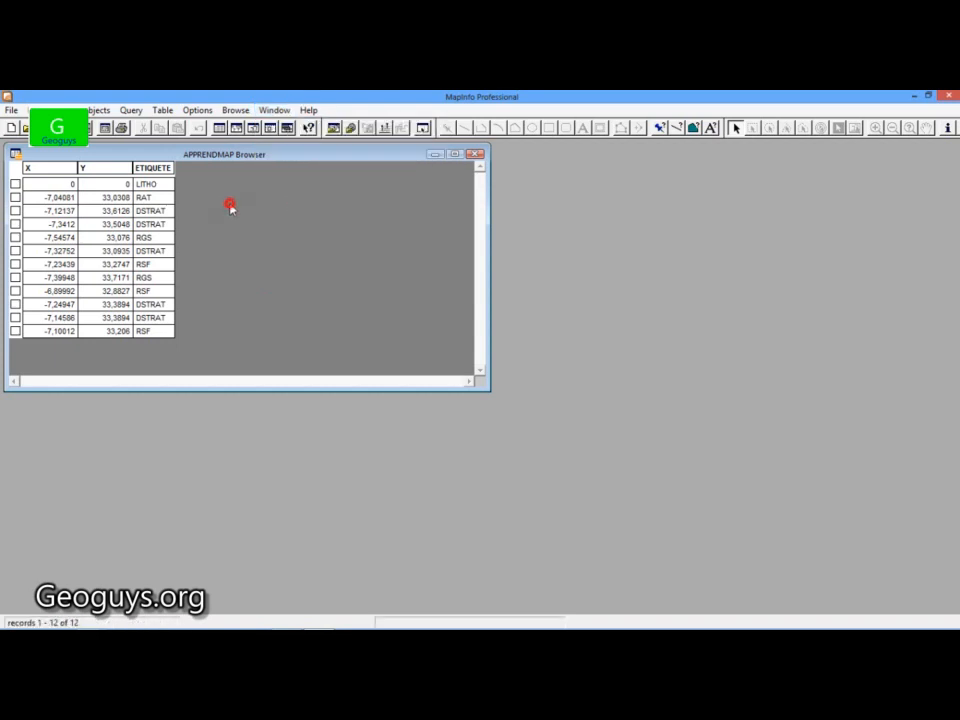
left_click(237, 131)
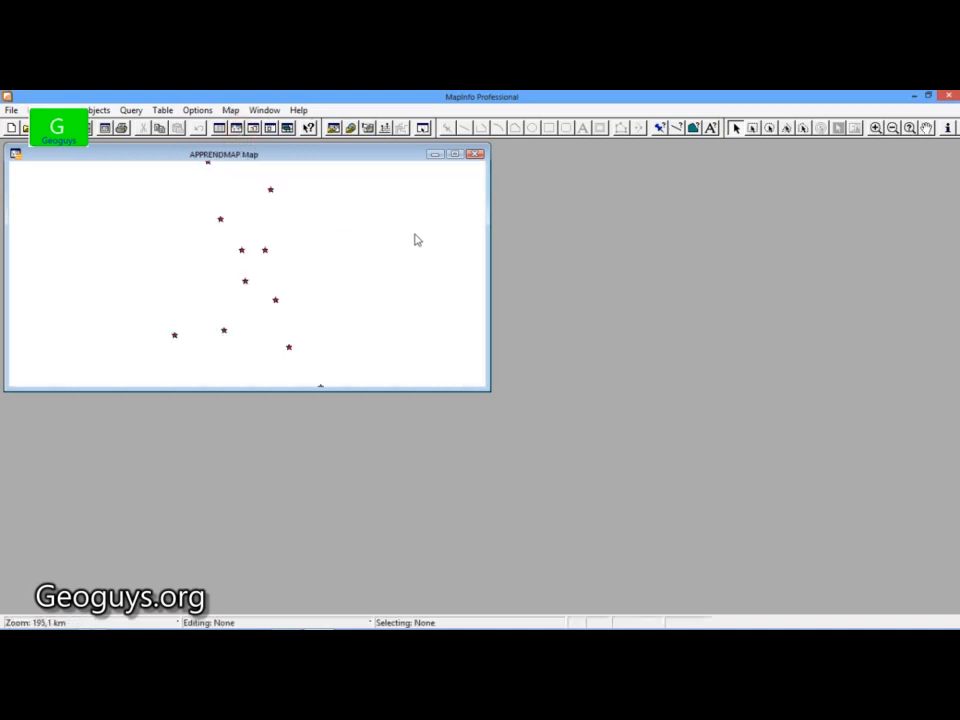
left_click(455, 155)
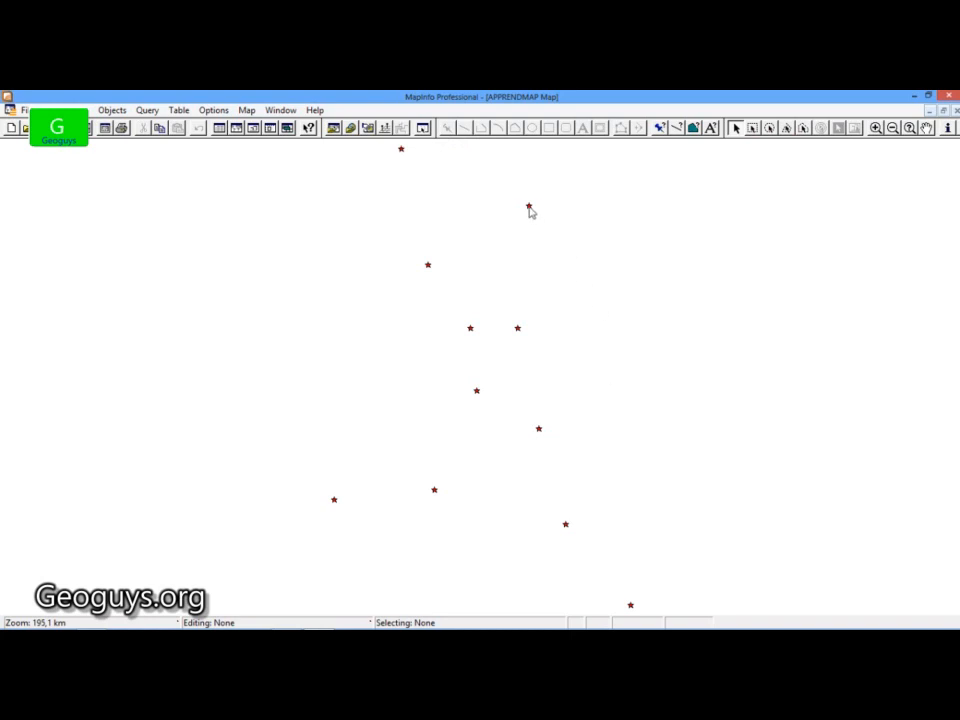
Make the Cosmetic Layer editable for the APPRENDMAP map
mouse_move(531, 211)
left_click(228, 624)
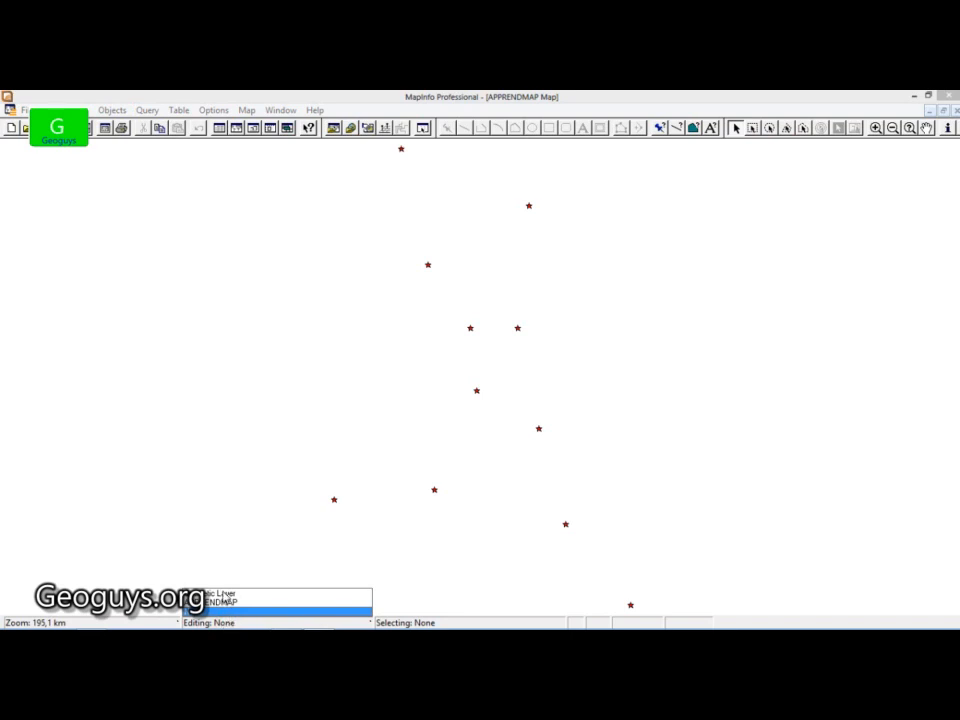
left_click(222, 593)
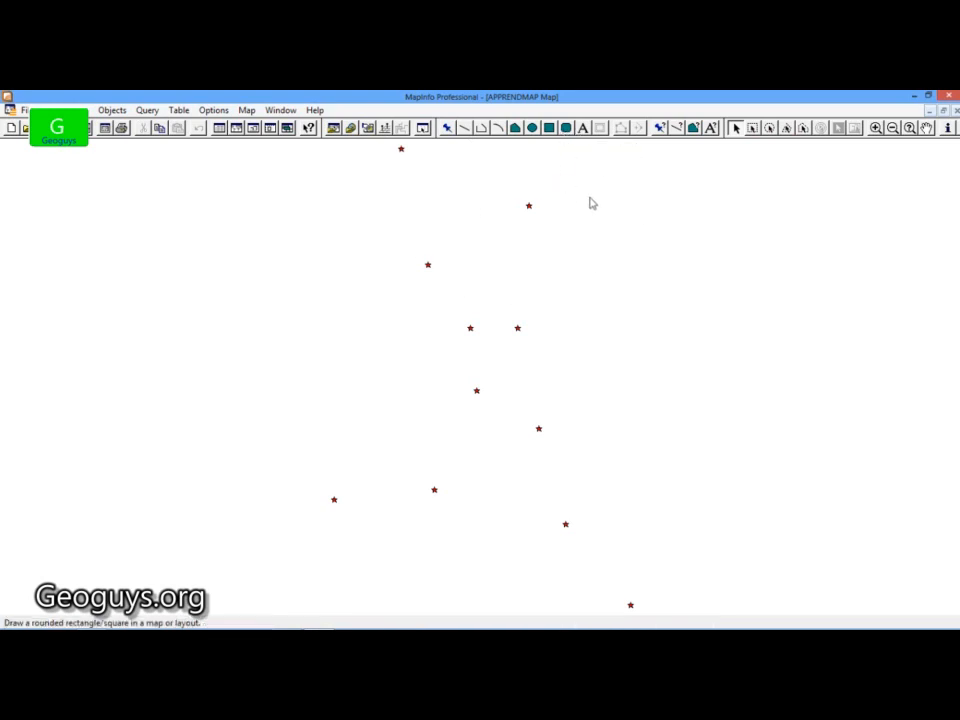
Turn on automatic labels for the APPRENDMAP layer in Layer Control
right_click(307, 292)
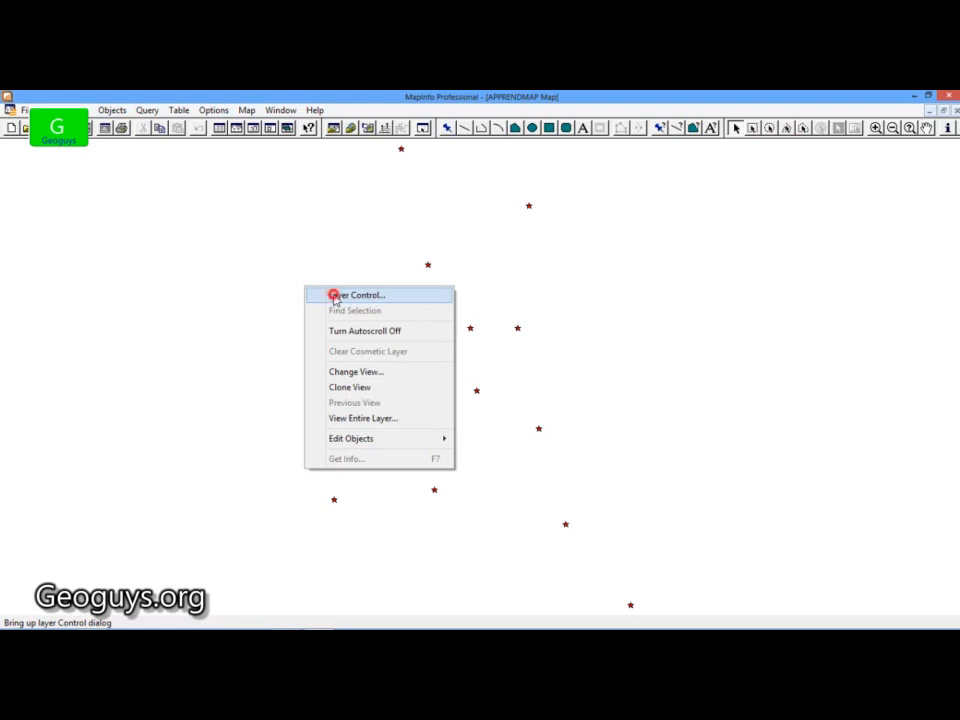
left_click(333, 294)
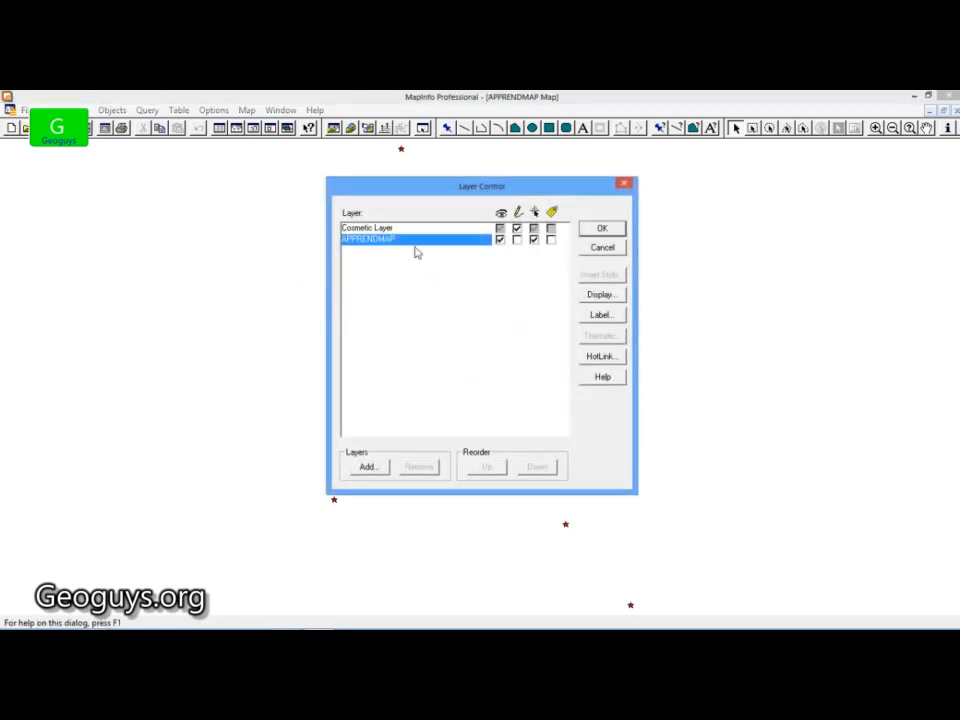
left_click_drag(513, 188, 482, 189)
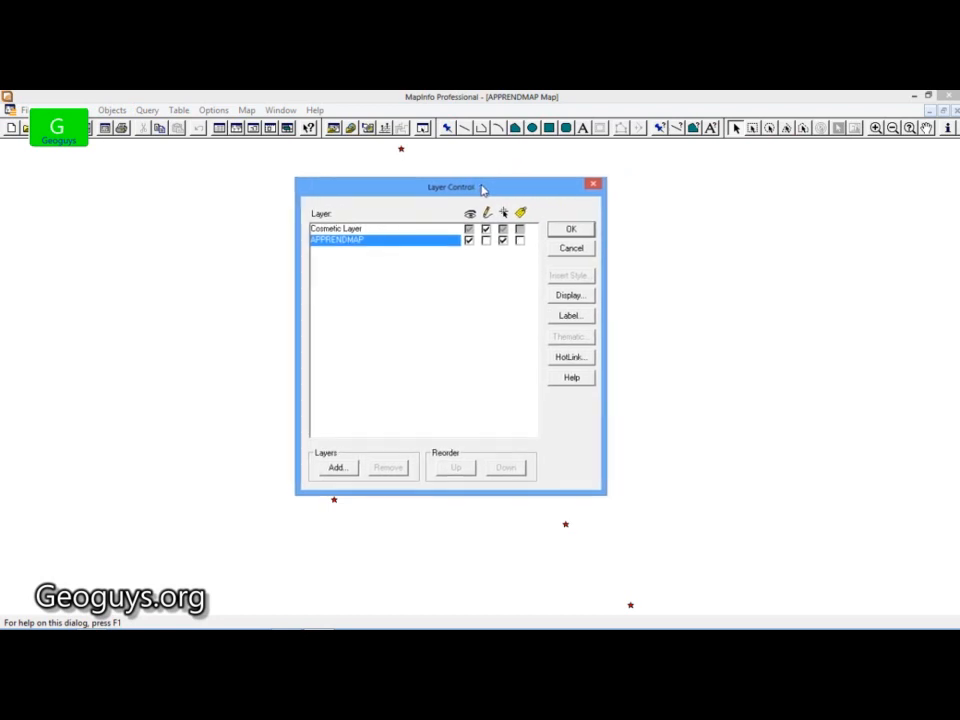
left_click(519, 240)
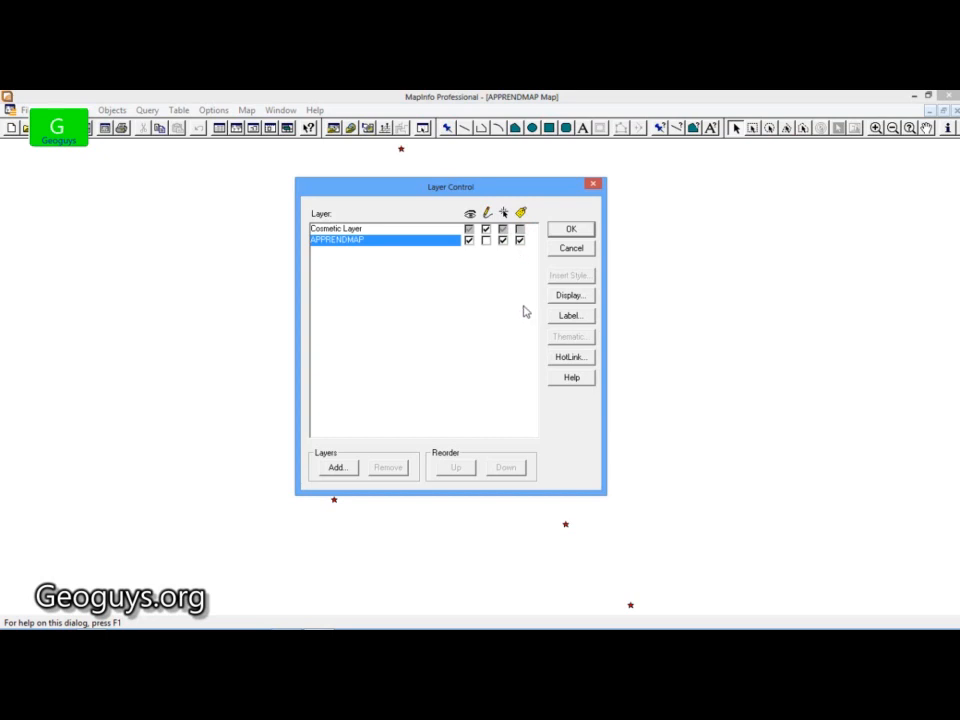
Set the APPRENDMAP layer's HotLink filename expression to ETIQUETE and accept the HotLink options
left_click(567, 358)
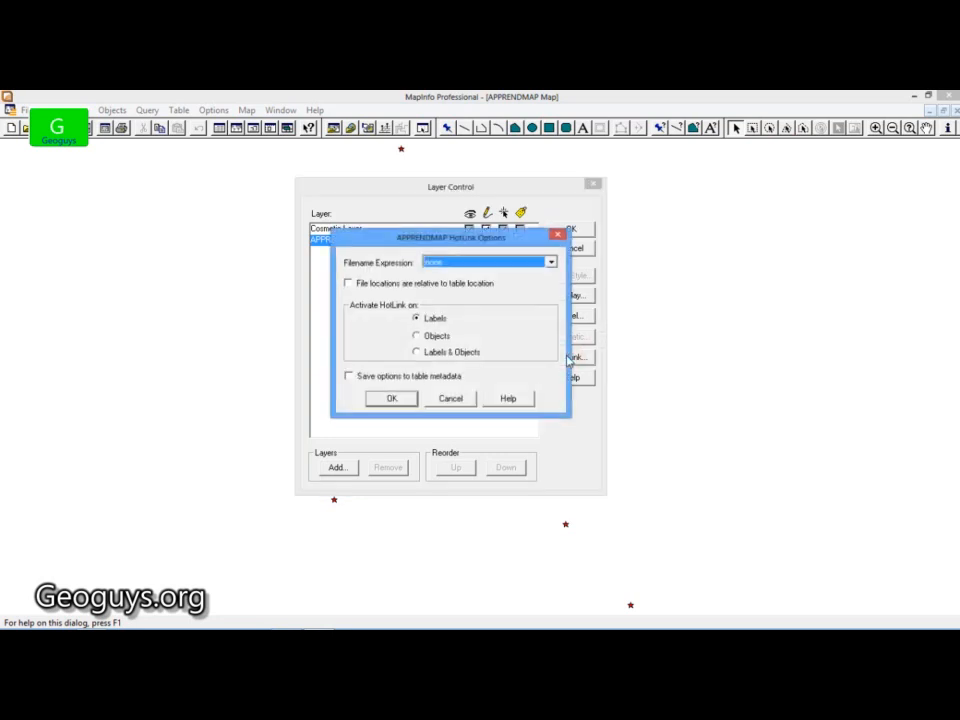
left_click_drag(494, 240, 489, 222)
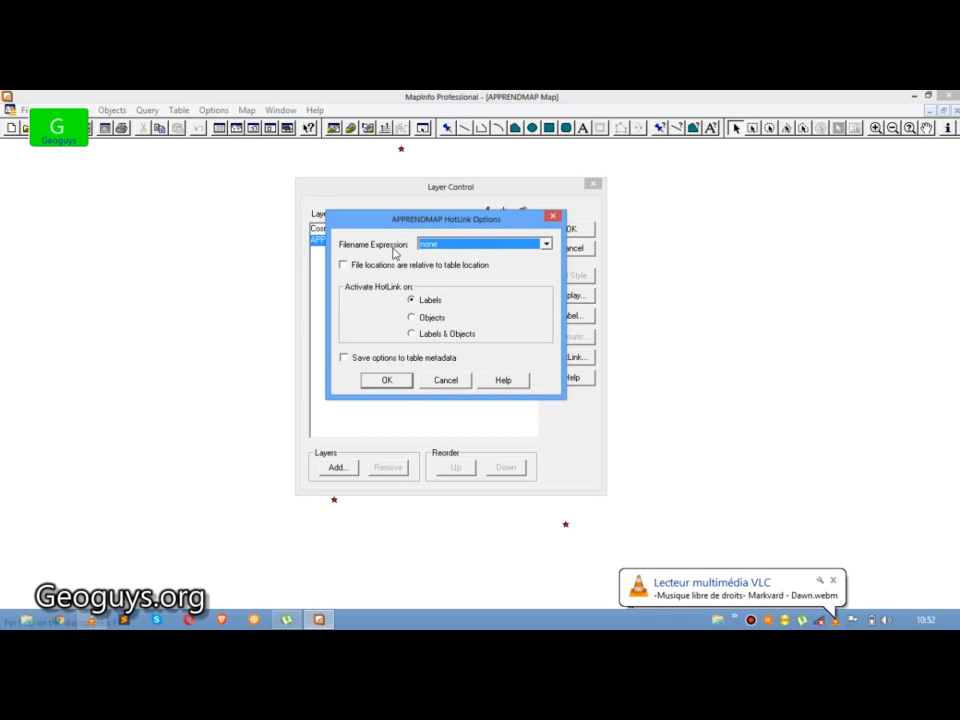
left_click(545, 244)
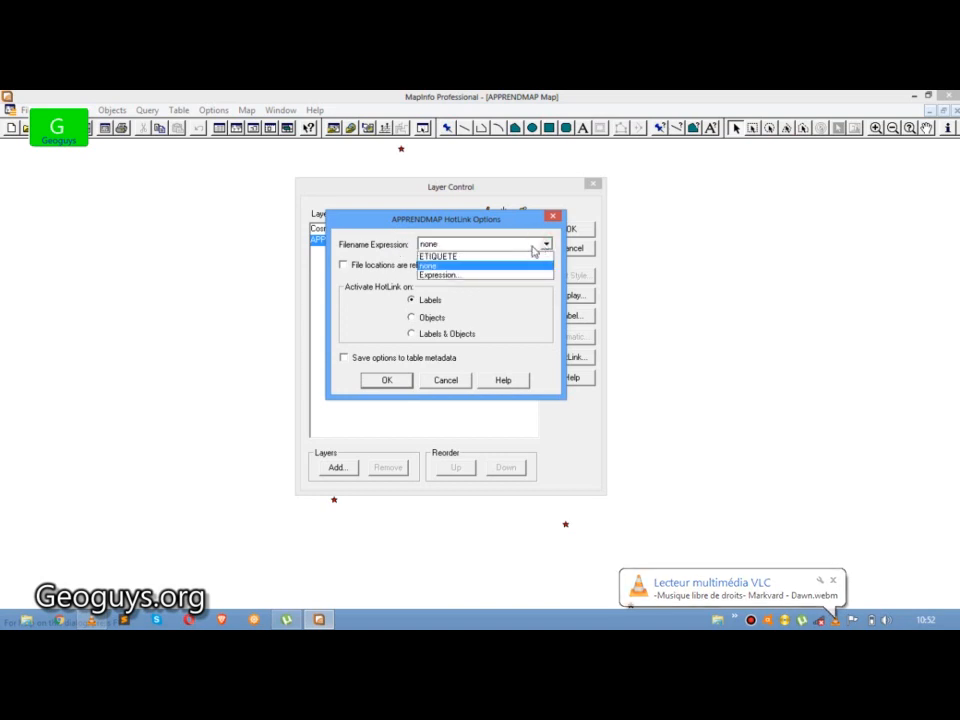
left_click(491, 257)
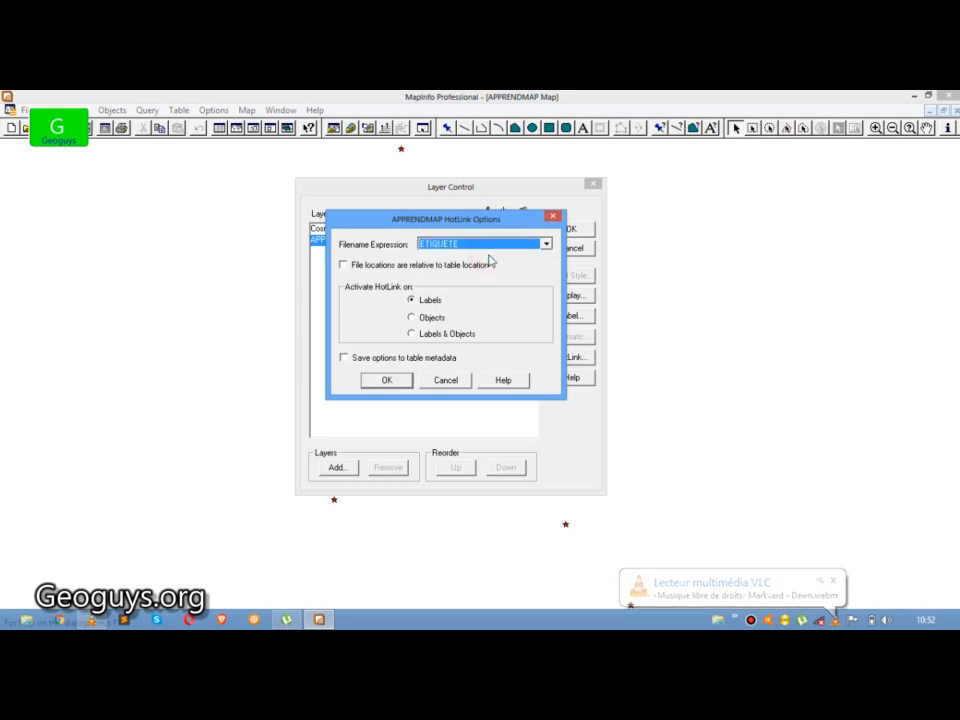
left_click(386, 380)
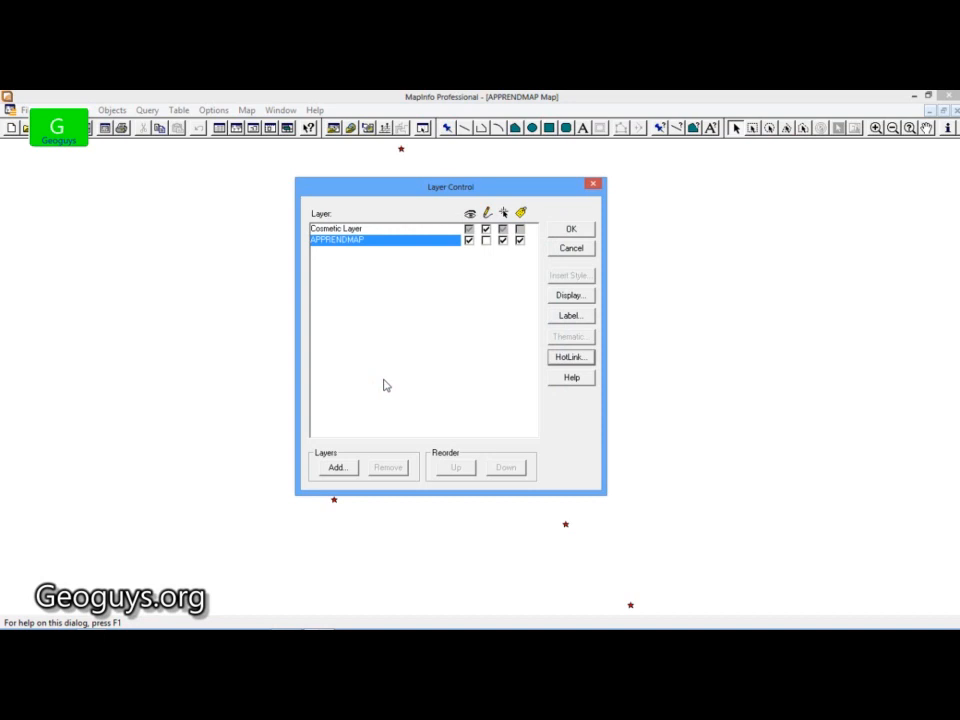
Label the APPRENDMAP points with the ETIQUETE column and apply the layer settings to the map
left_click(577, 316)
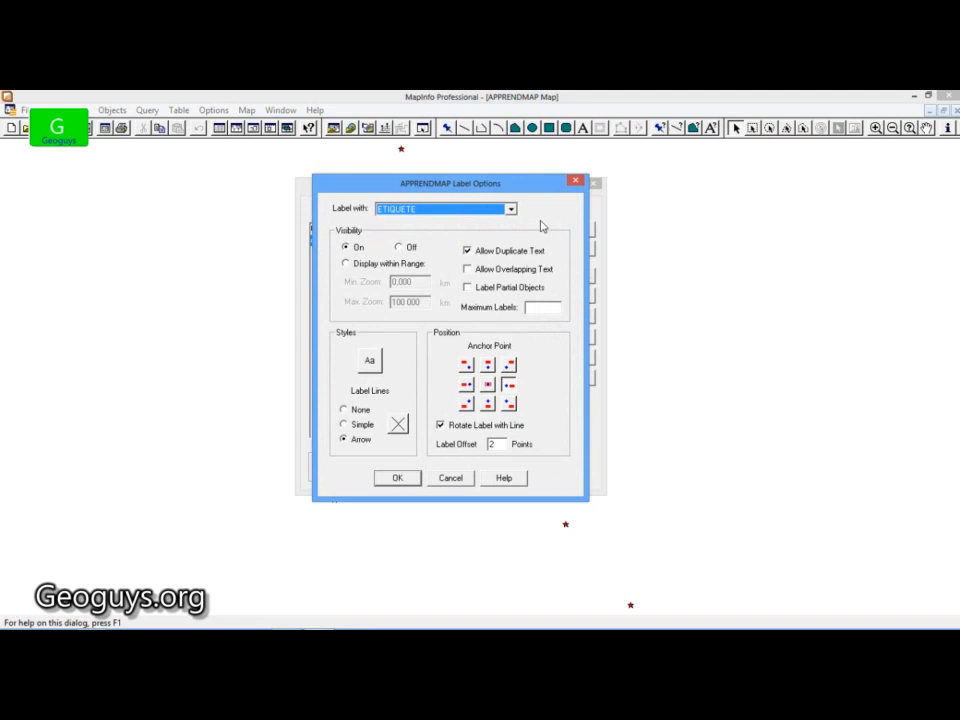
left_click(511, 209)
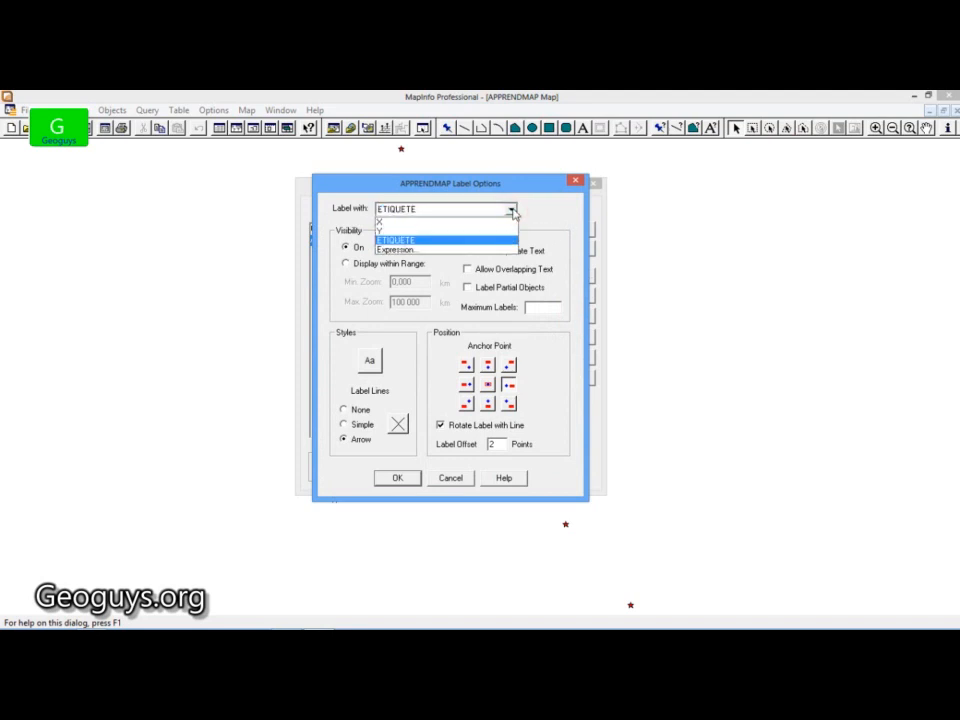
left_click(441, 241)
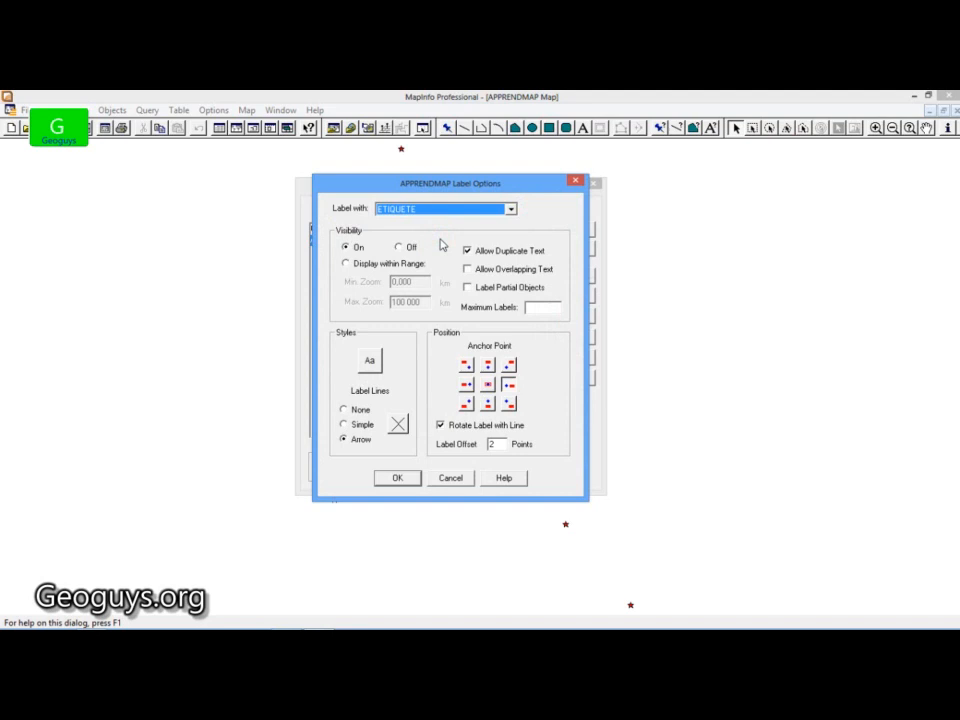
left_click(408, 481)
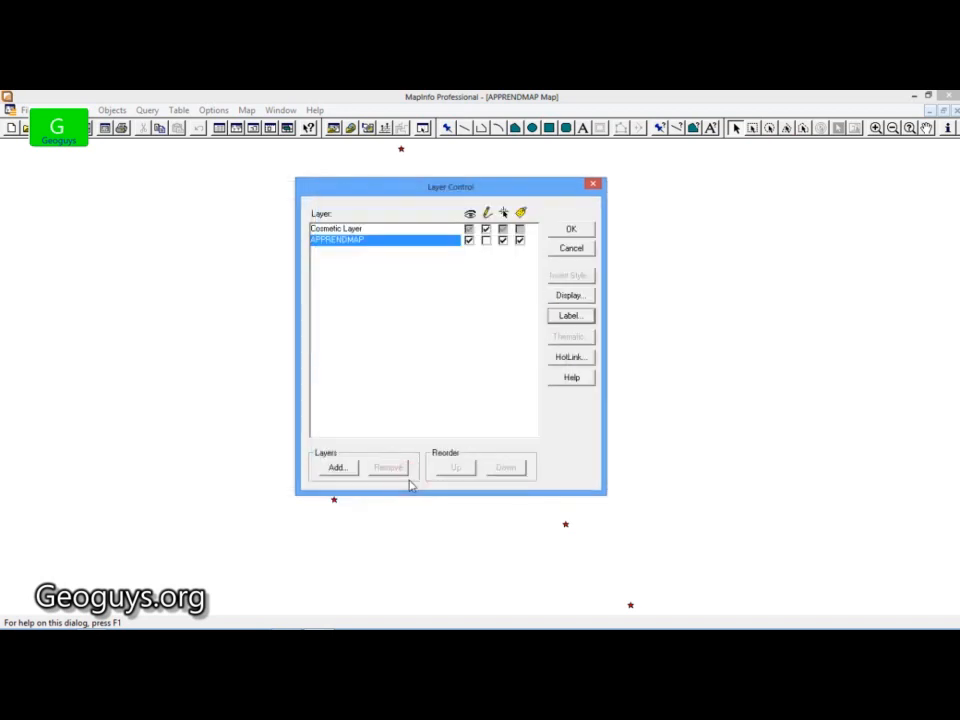
left_click(584, 231)
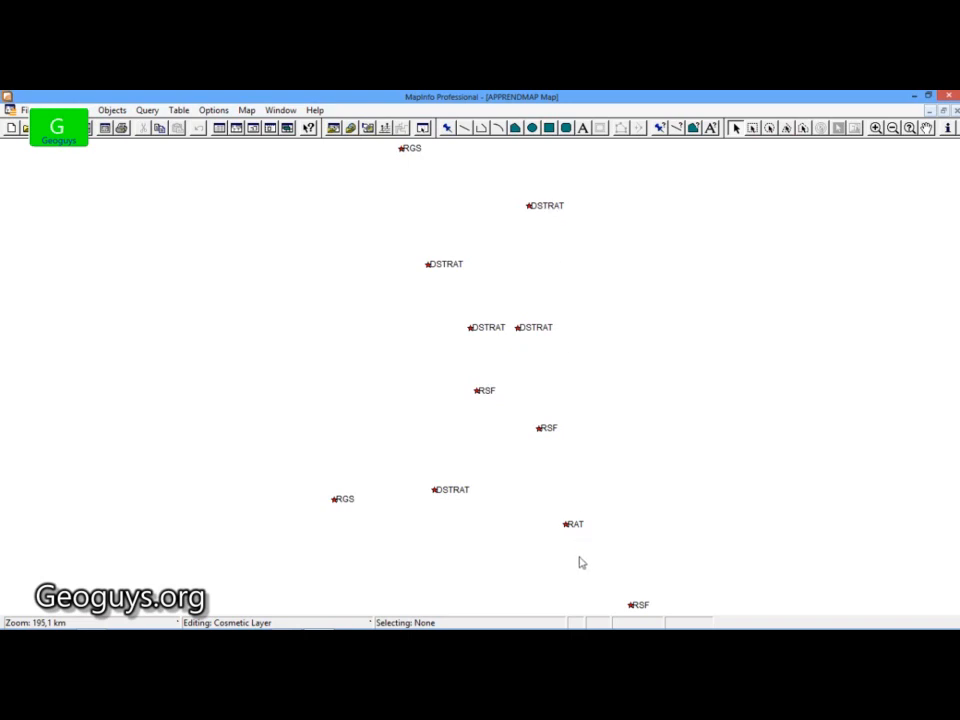
mouse_move(720, 625)
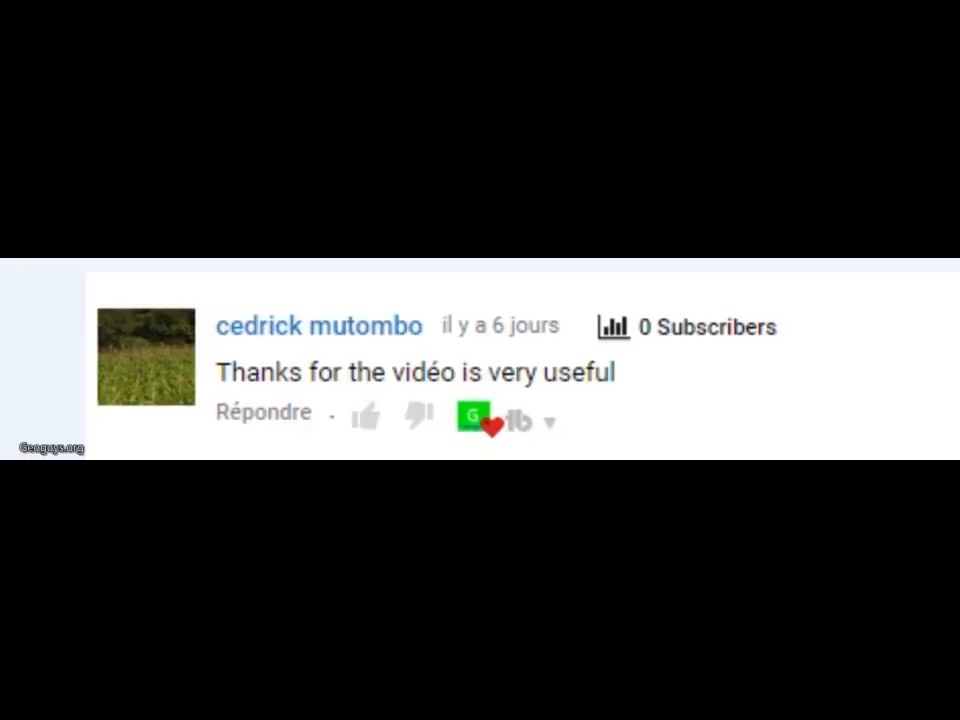